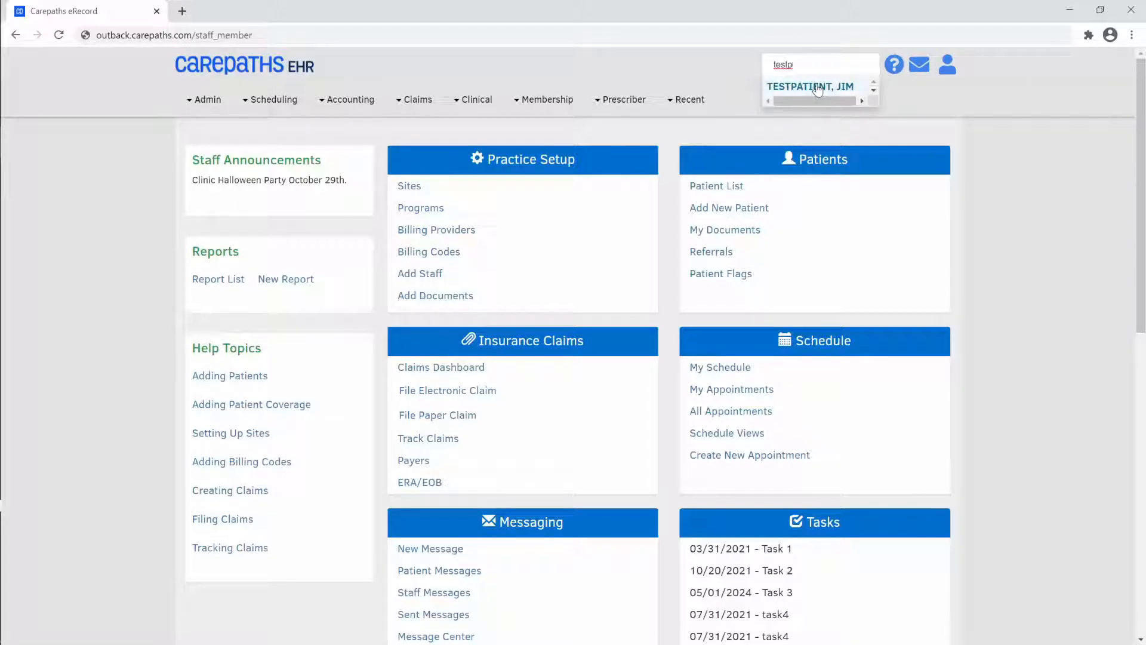
# Open the searched test patient's record and start adding a new coverage/payer in its claims coverages.
pyautogui.click(817, 88)
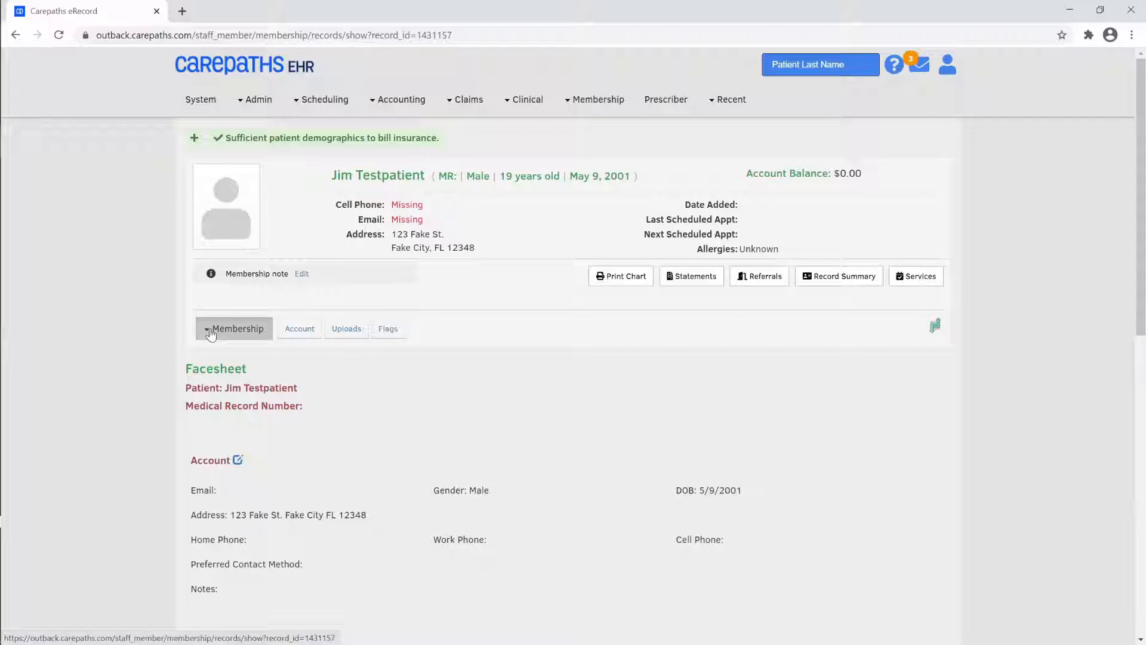
pyautogui.click(210, 333)
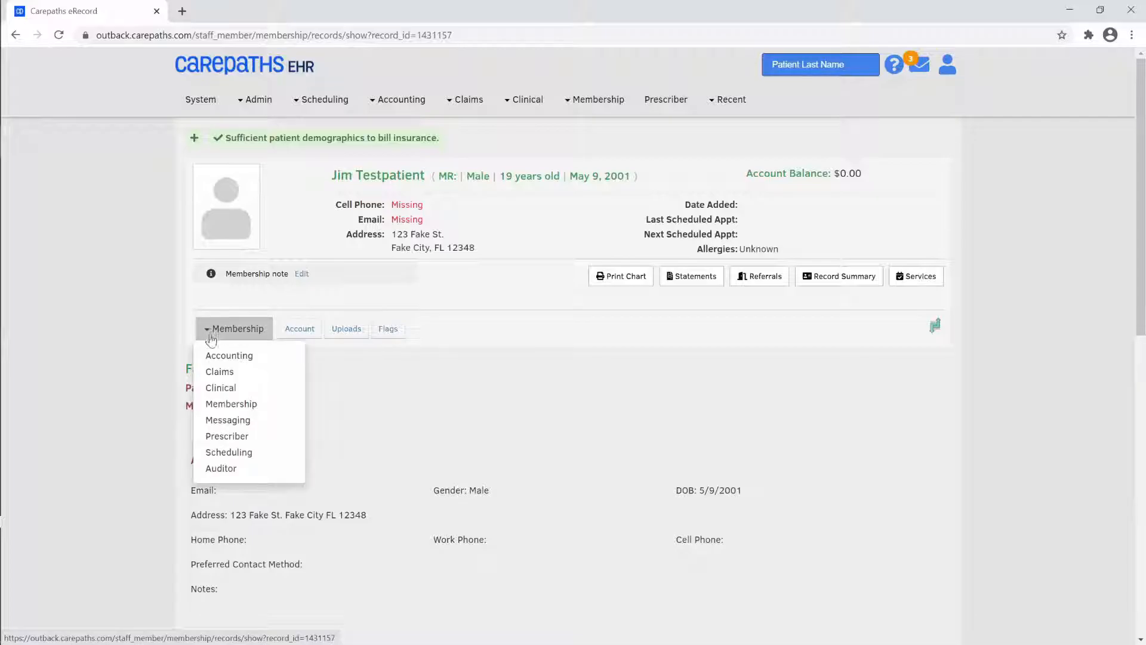
pyautogui.click(219, 371)
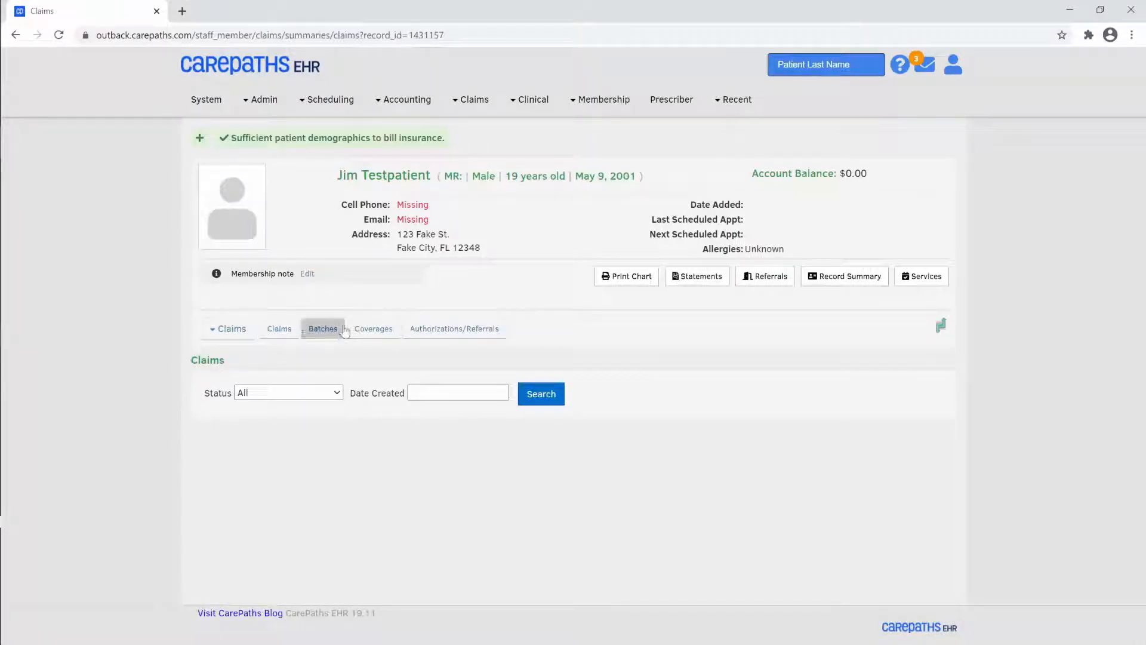
pyautogui.click(382, 332)
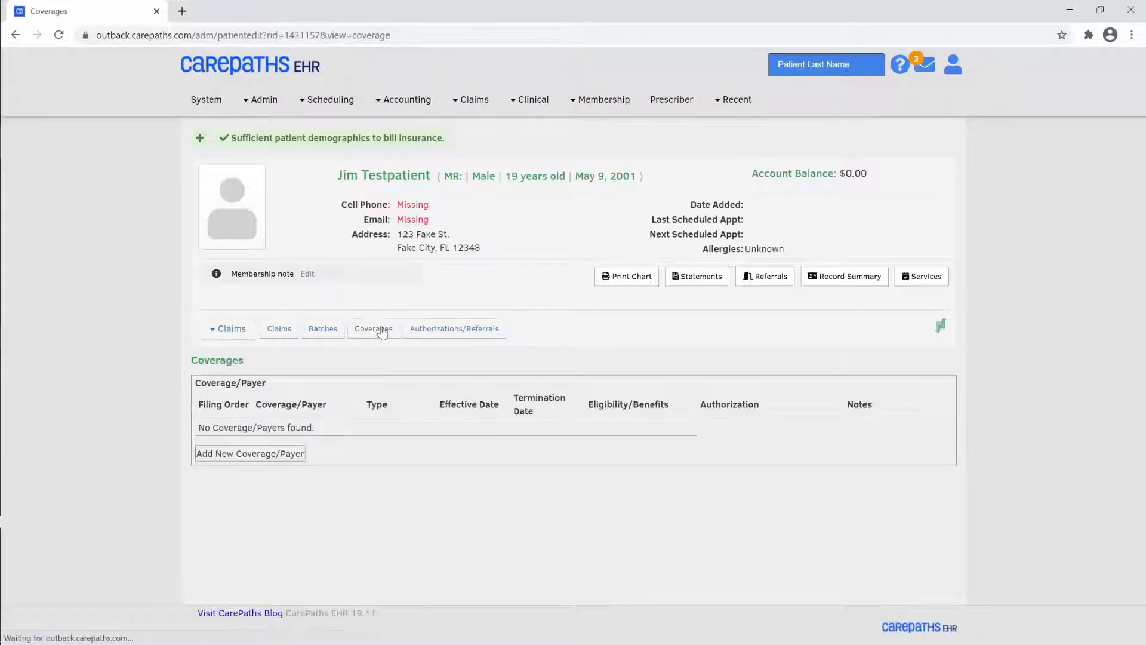
pyautogui.click(251, 455)
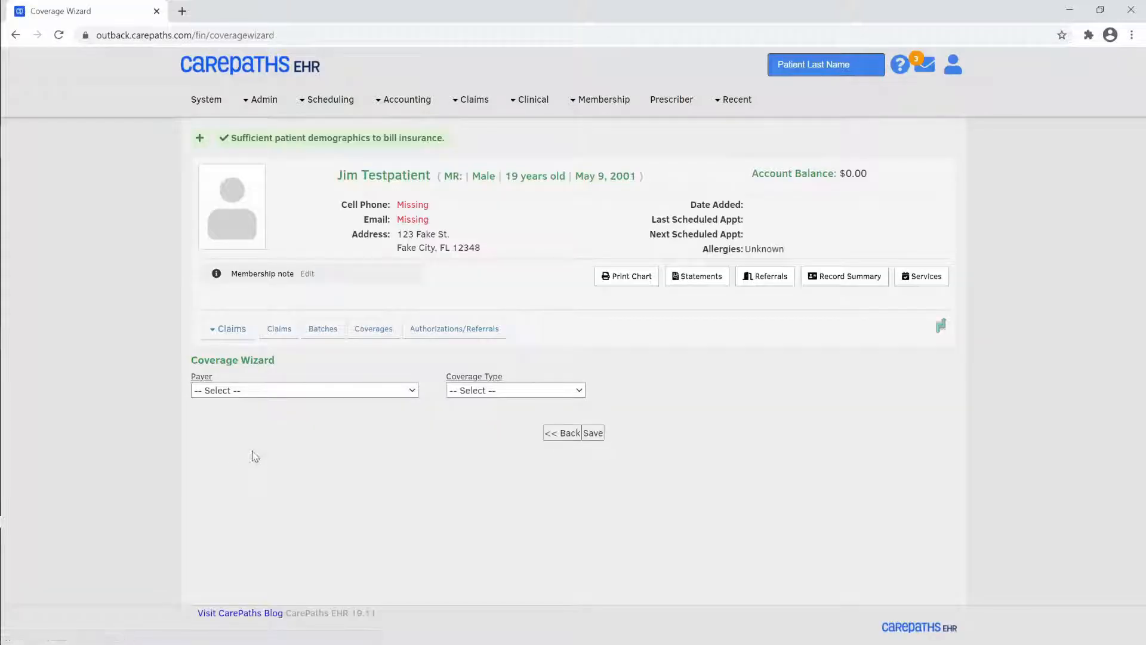
# Choose Aetna as the payer with Commercial coverage type, leaving the policy number and group number blank.
pyautogui.click(401, 390)
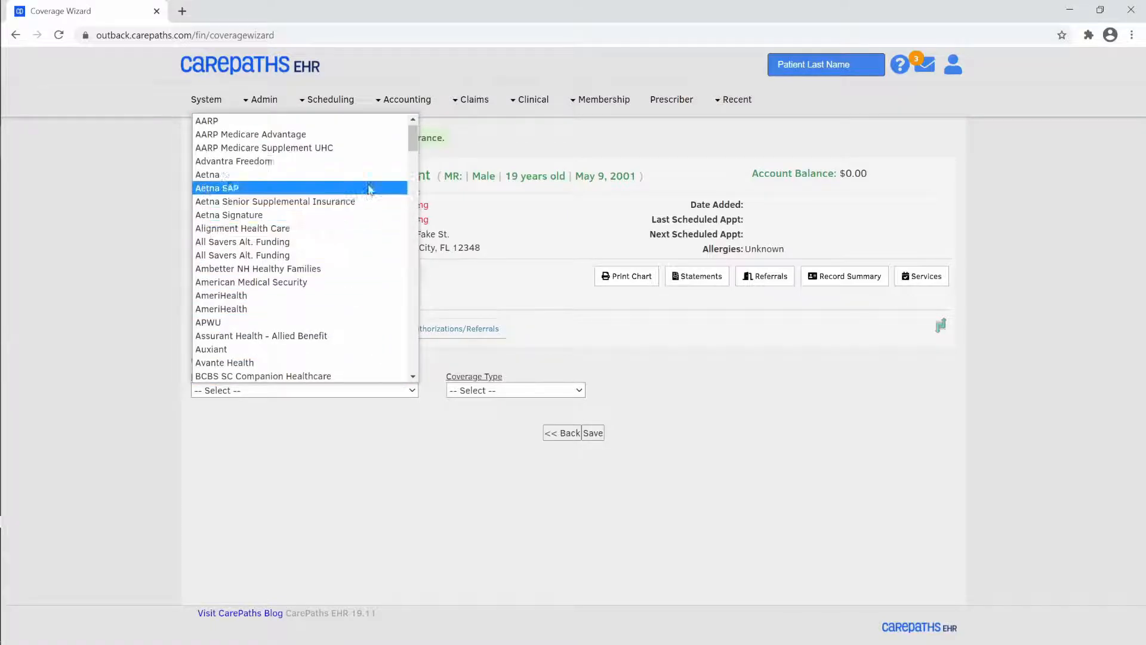
pyautogui.scroll(-10, 372, 186)
pyautogui.scroll(12, 372, 186)
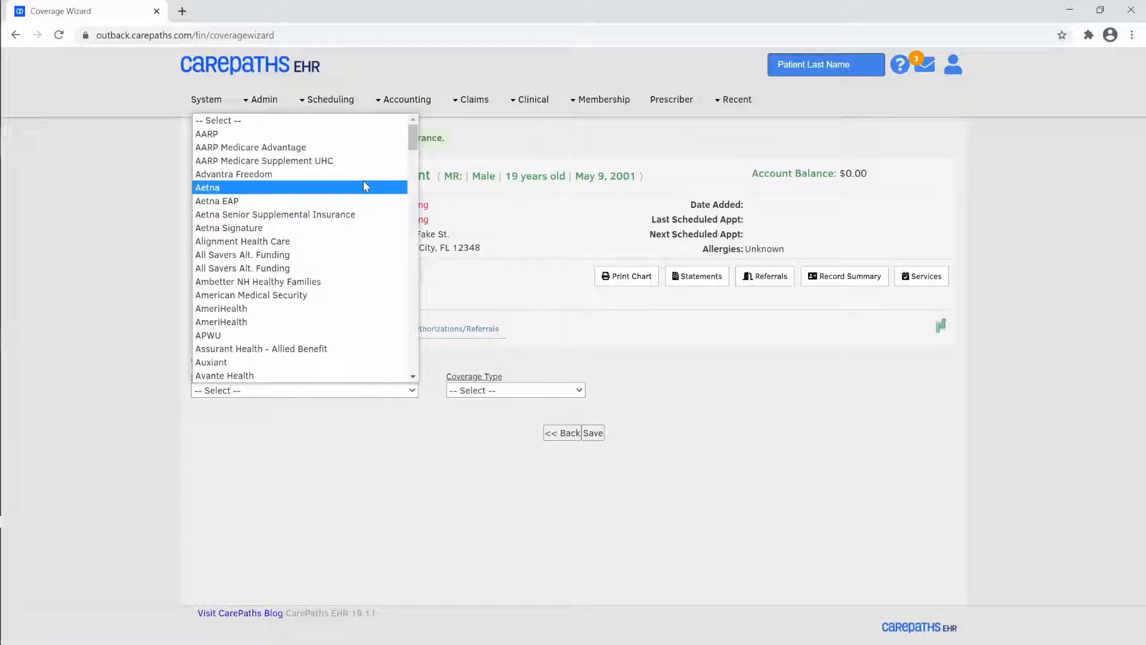
pyautogui.click(248, 189)
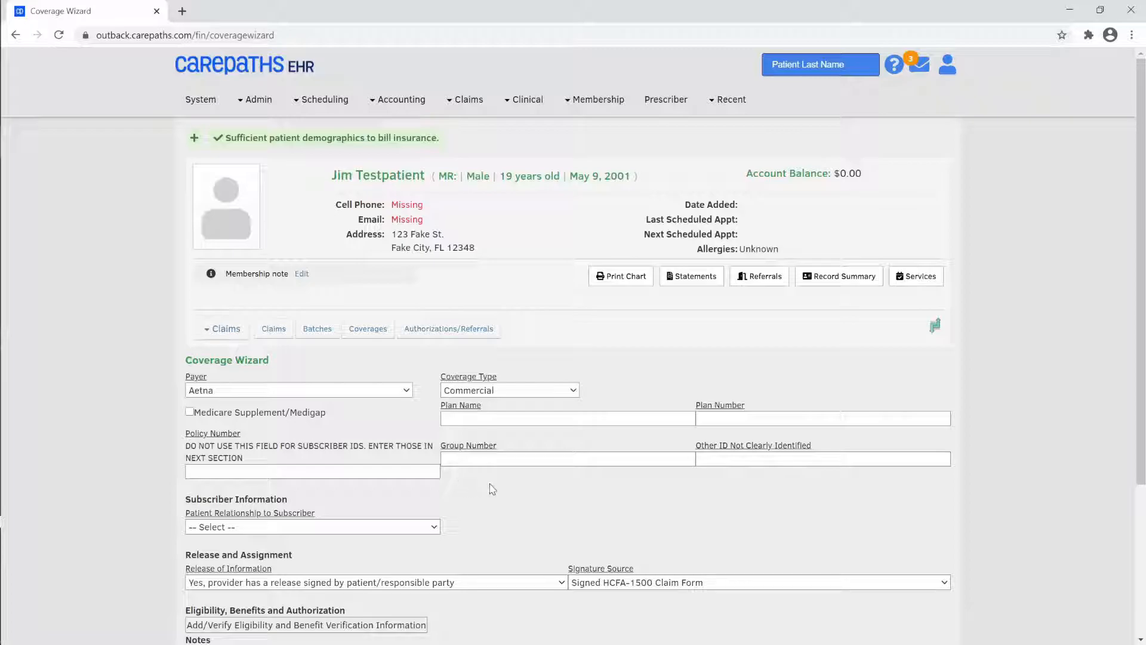
pyautogui.click(252, 471)
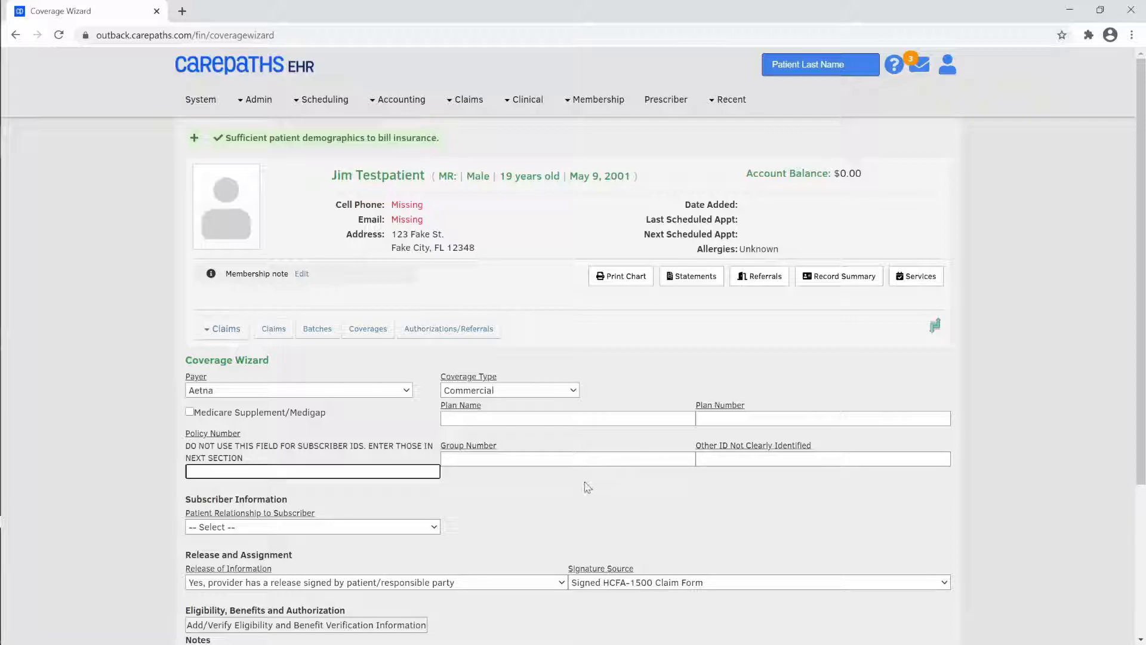
pyautogui.click(488, 459)
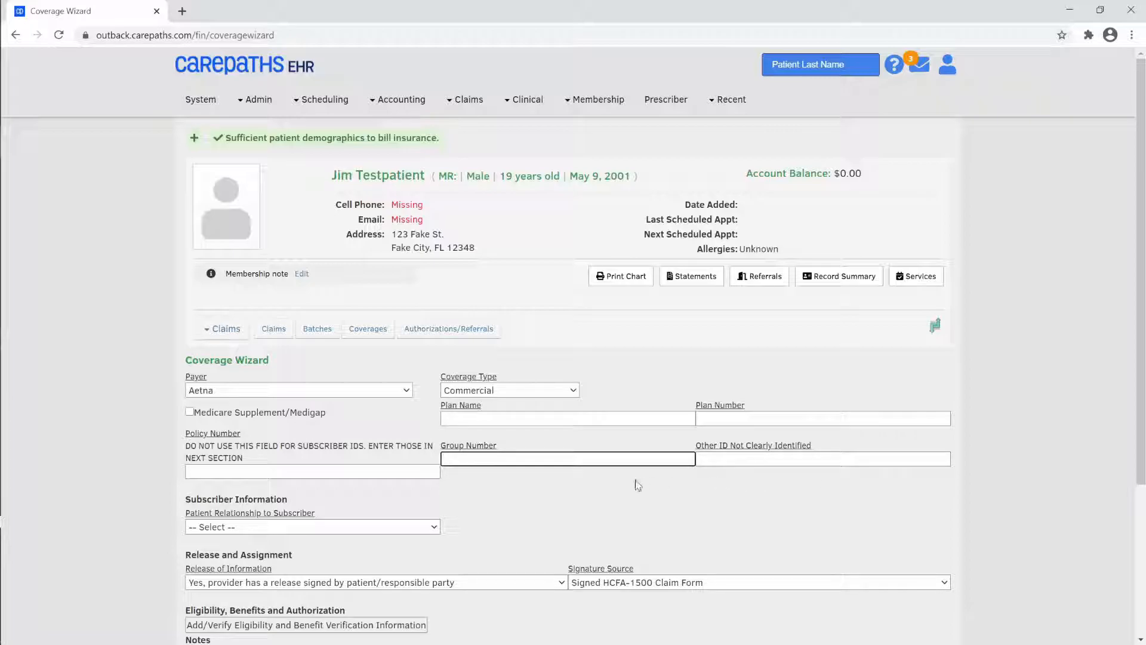
# Set the patient's relationship to the subscriber to Patient is Child of Subscriber.
pyautogui.scroll(-3, 459, 453)
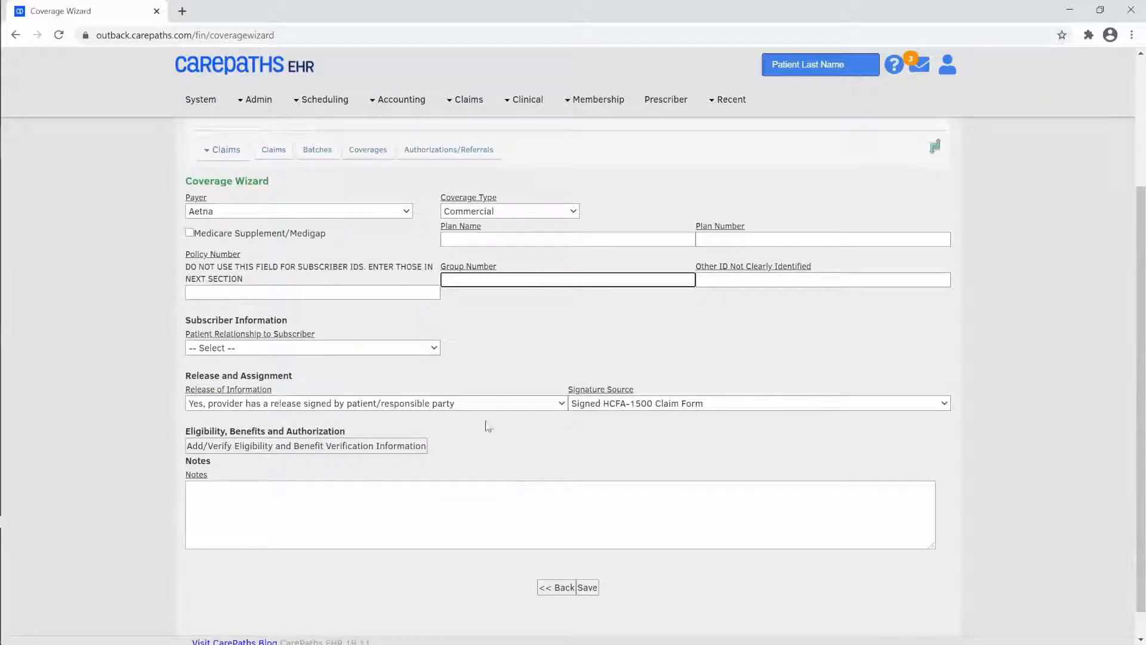
pyautogui.click(433, 351)
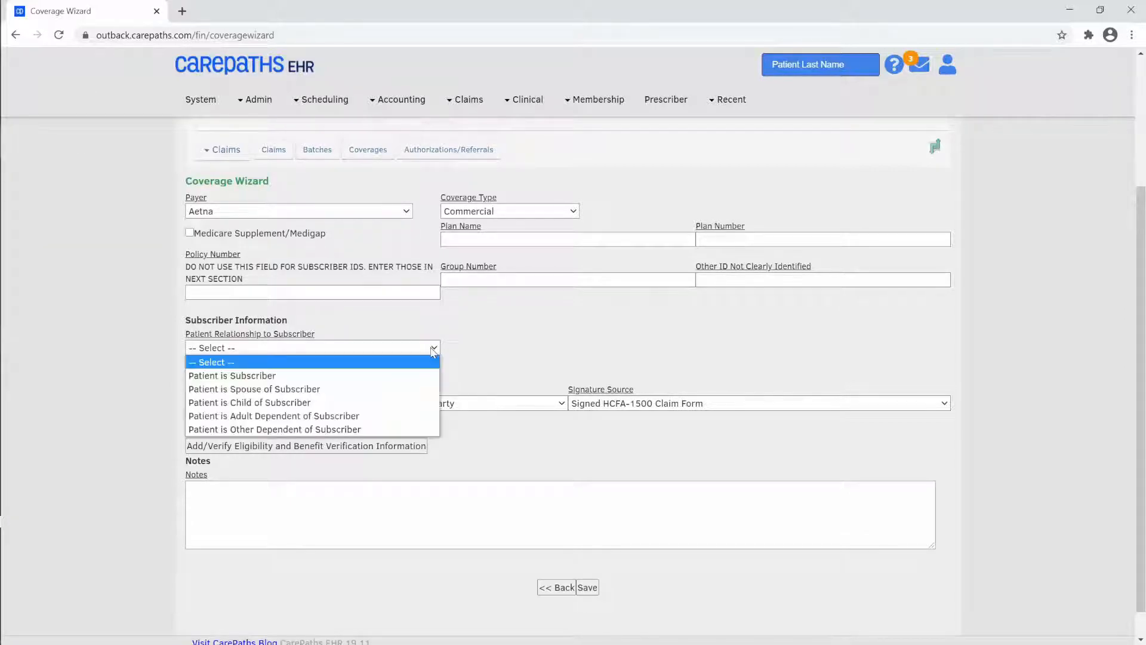
pyautogui.click(339, 376)
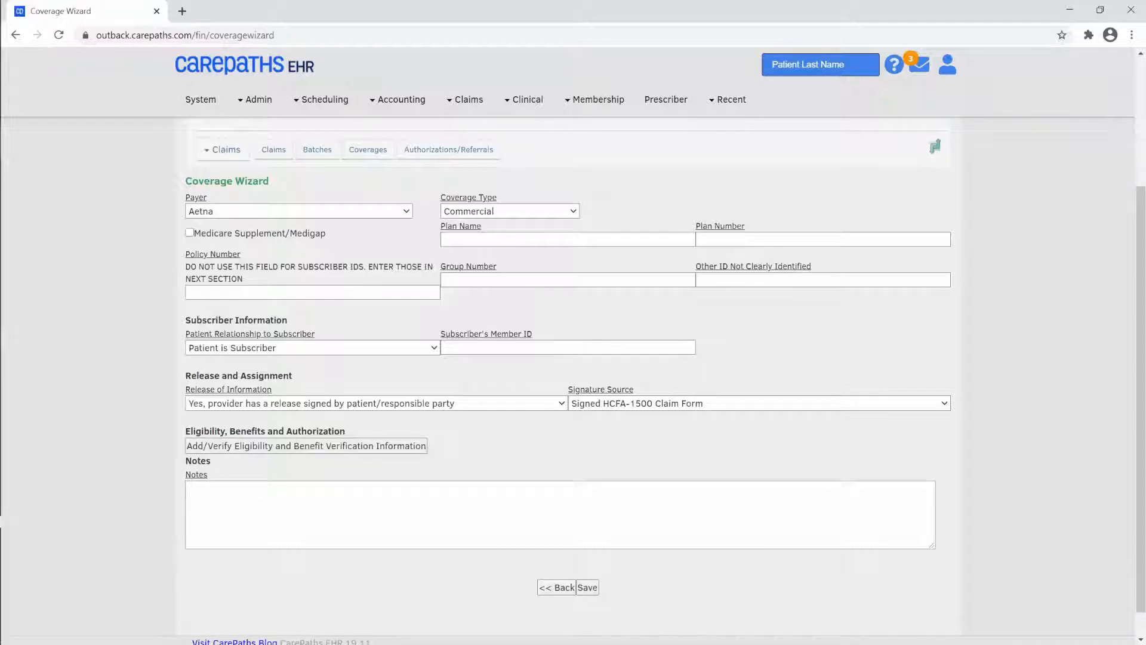
pyautogui.click(429, 348)
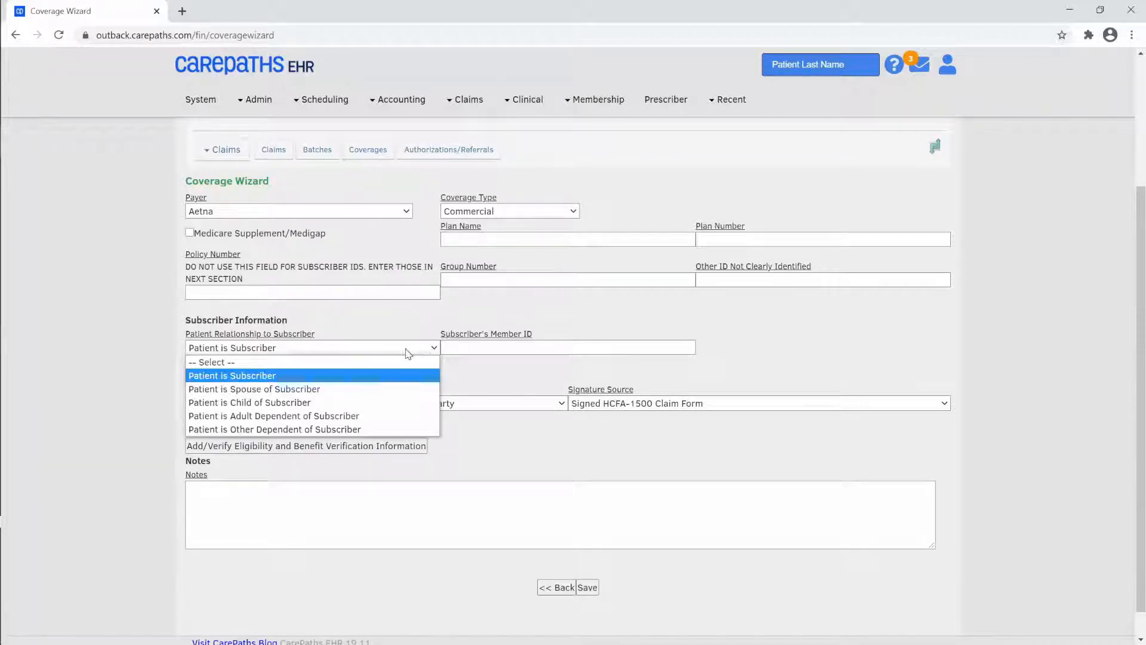
pyautogui.click(333, 404)
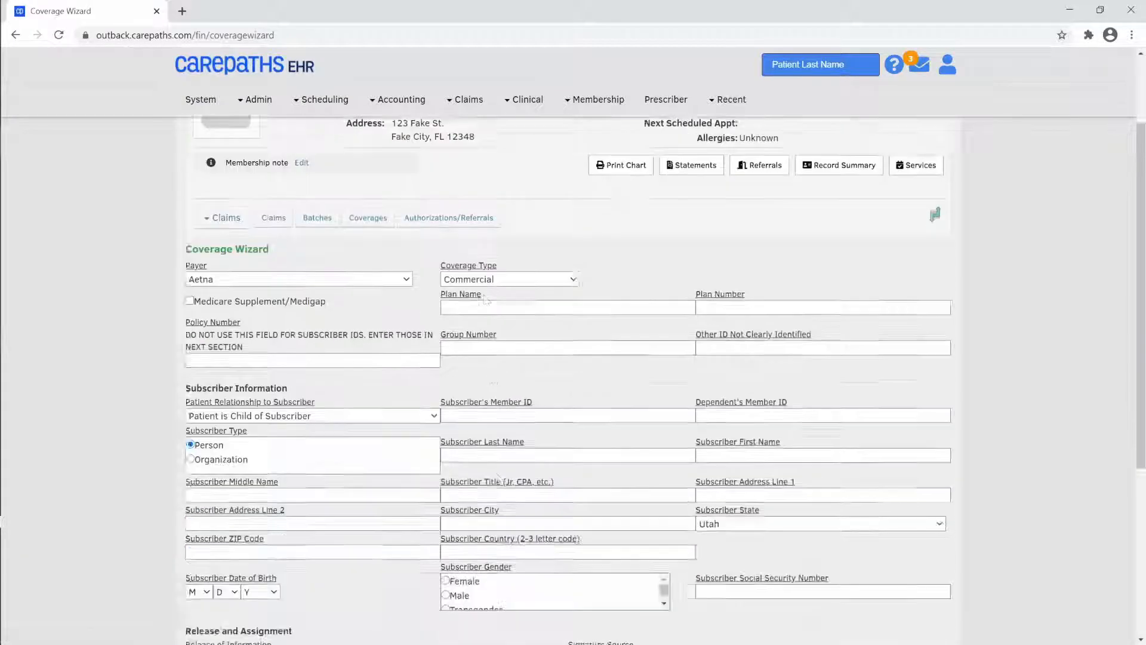
# Fill in the subscriber's member ID and the dependent's member ID.
pyautogui.click(576, 348)
pyautogui.click(823, 347)
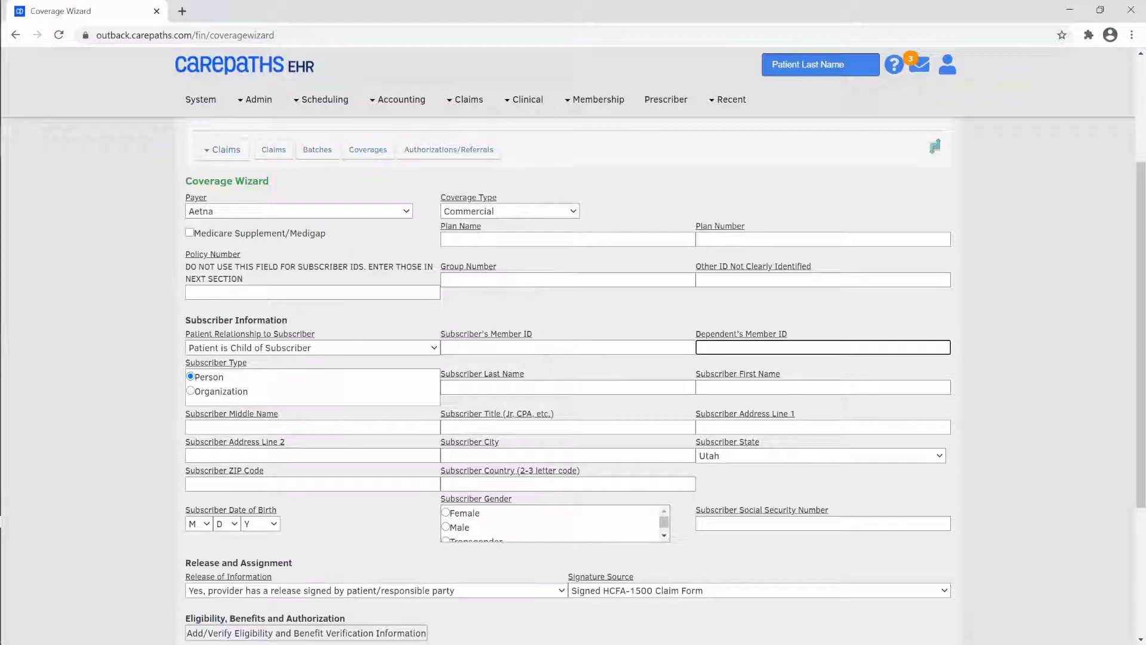
pyautogui.click(521, 387)
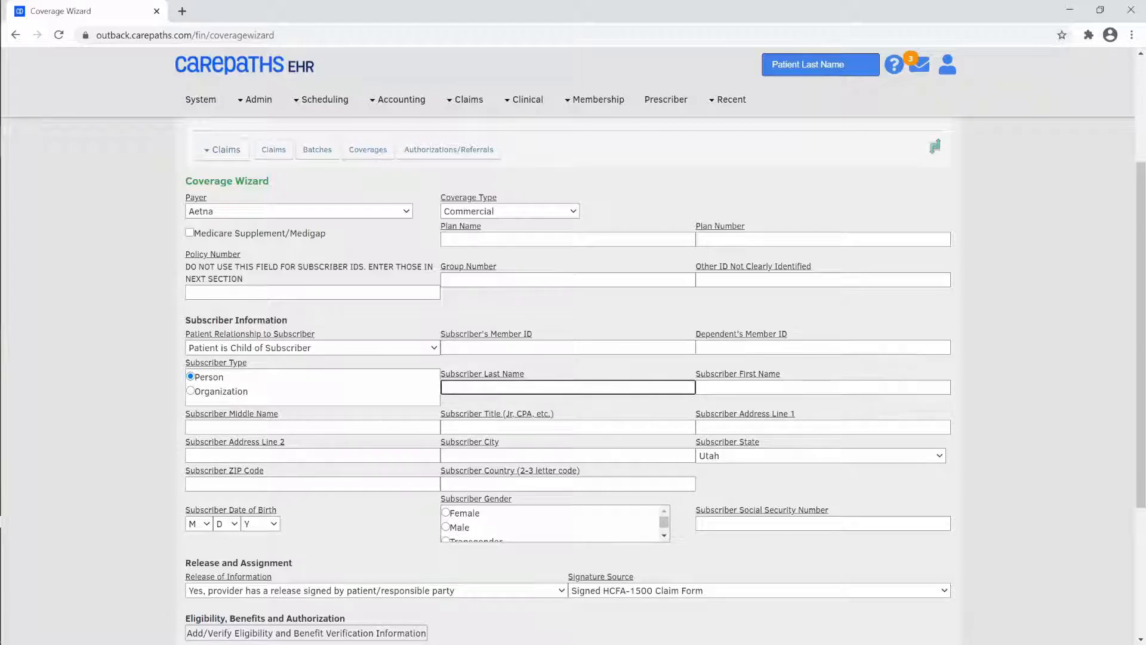
pyautogui.click(518, 347)
pyautogui.write('123')
pyautogui.press('Tab')
pyautogui.write('123')
# Fill in the subscriber's last name and first name, leaving the subscriber type as Person.
pyautogui.press('Tab')
pyautogui.press('Tab')
pyautogui.write('Jason')
pyautogui.press('BackSpace')
pyautogui.press('BackSpace')
pyautogui.press('BackSpace')
pyautogui.press('BackSpace')
pyautogui.write('estpatient')
pyautogui.press('Tab')
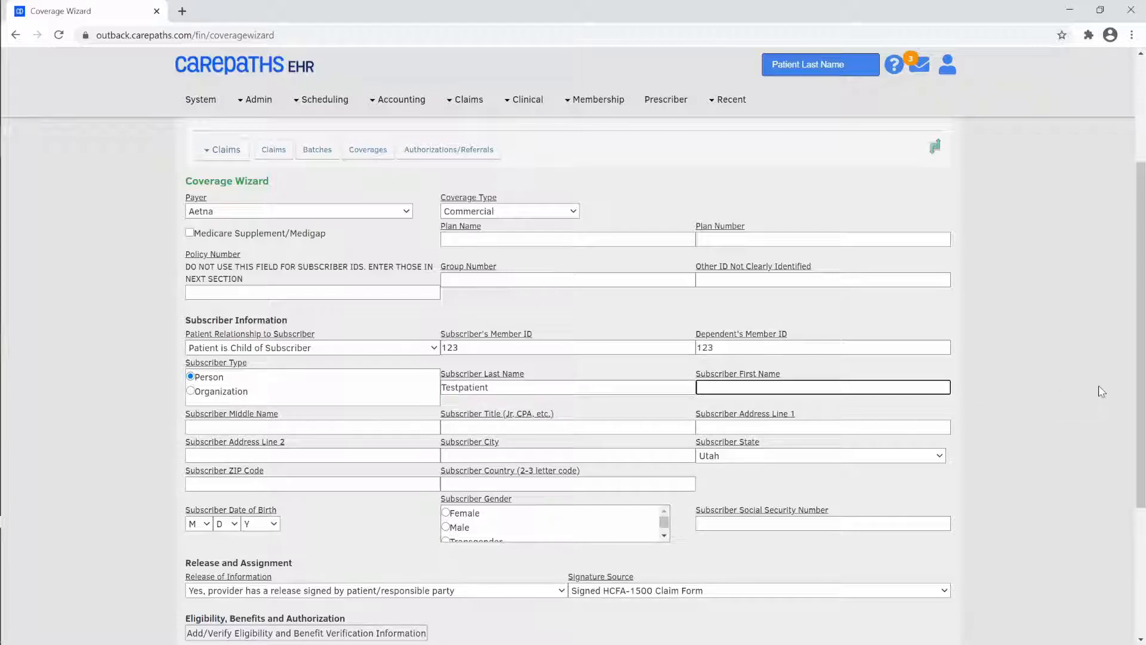
pyautogui.write('Jason')
pyautogui.press('Tab')
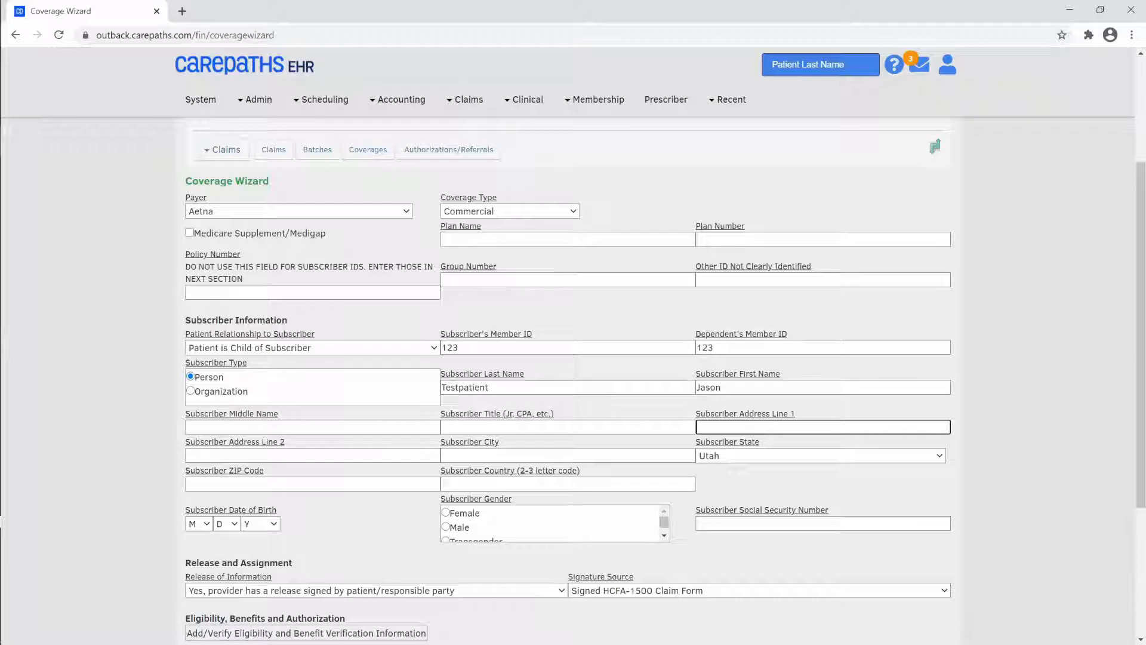
# Select the subscriber's month, day and year of birth and set the gender to Male.
pyautogui.click(333, 530)
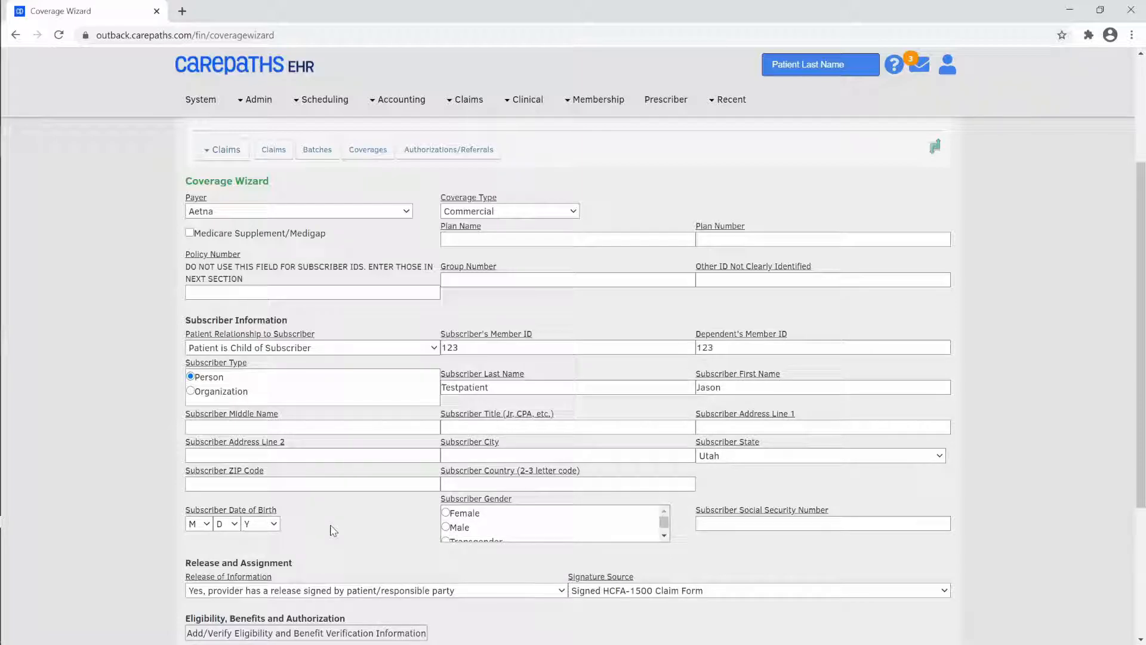
pyautogui.click(199, 523)
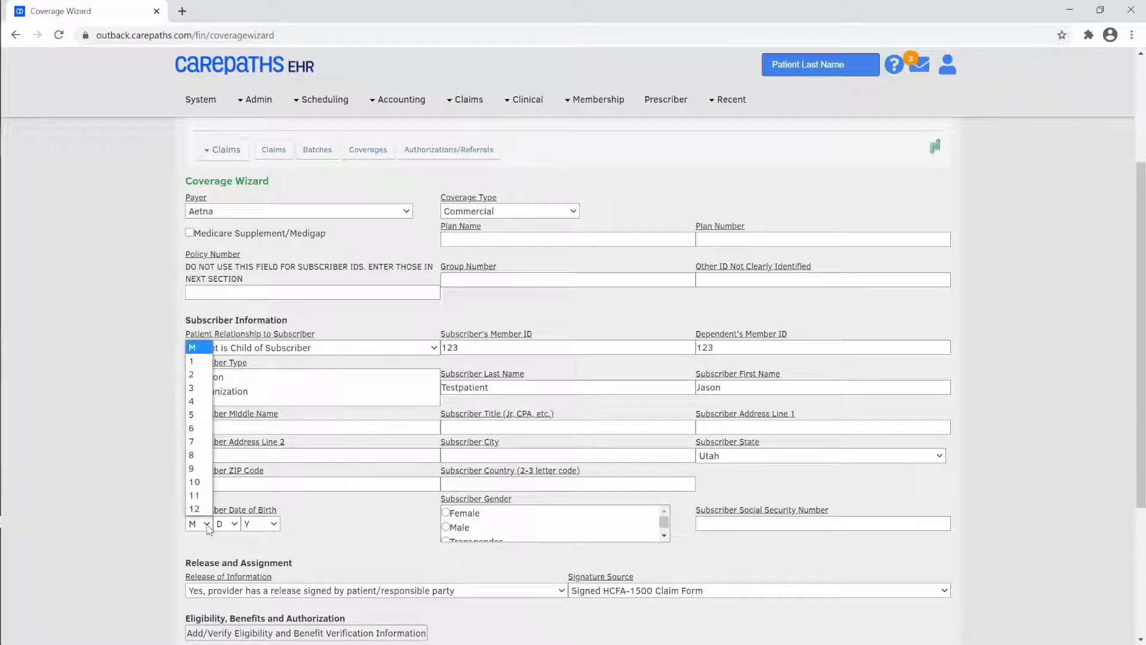
pyautogui.click(204, 445)
pyautogui.click(228, 526)
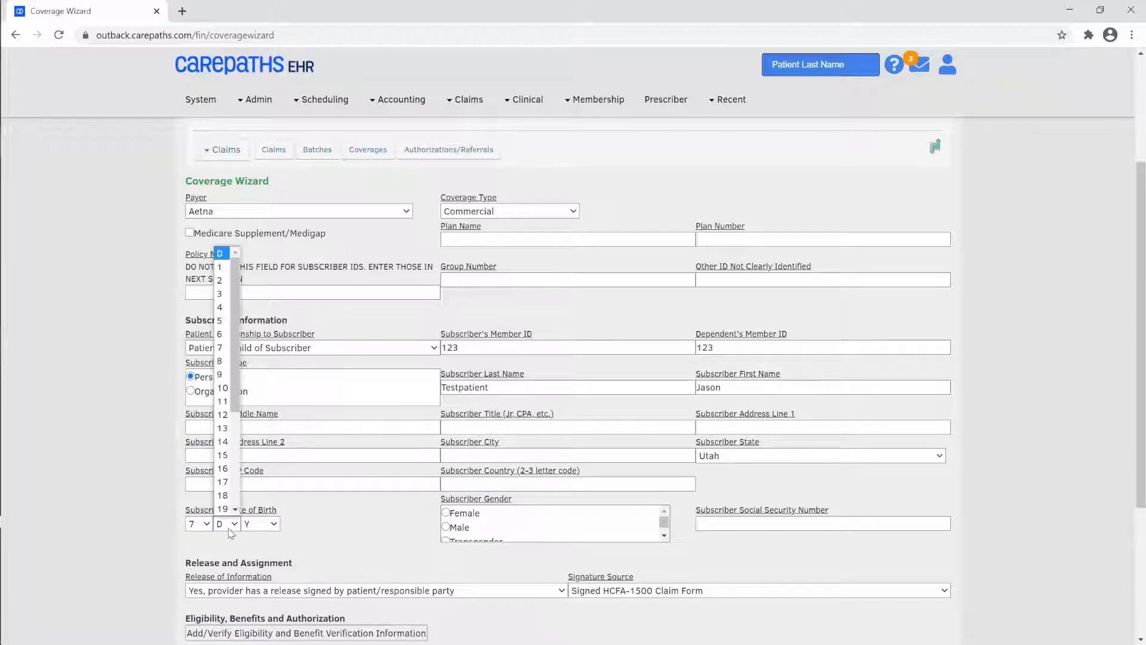
pyautogui.click(222, 416)
pyautogui.click(258, 523)
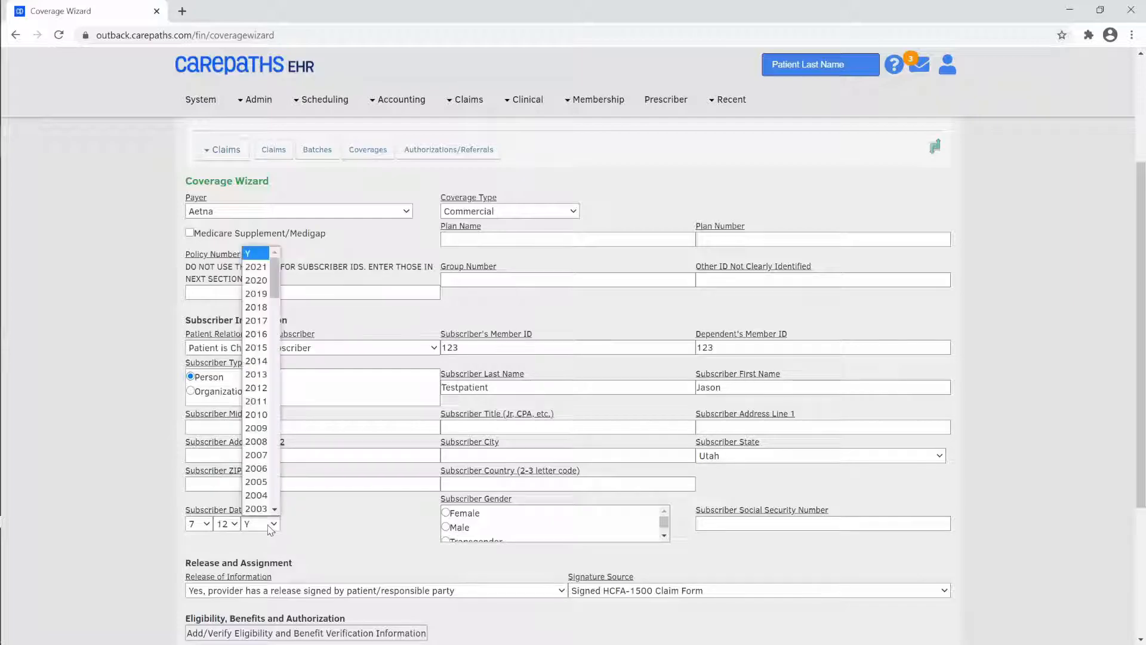
pyautogui.scroll(-10, 260, 400)
pyautogui.click(259, 398)
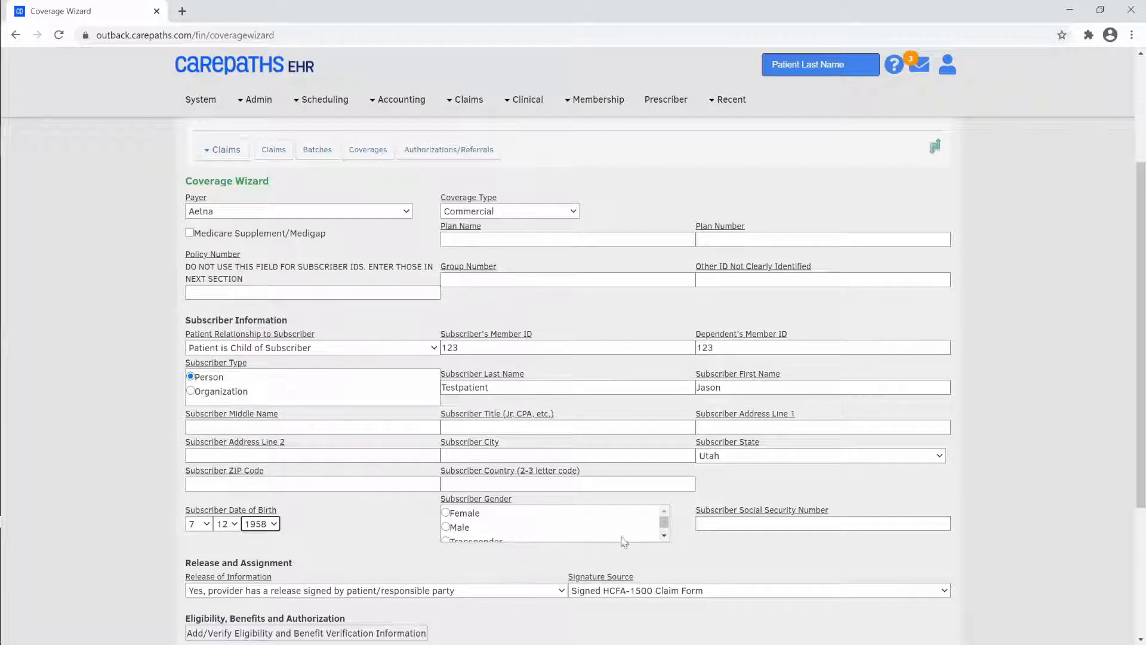
pyautogui.click(445, 527)
# Review the release of information options and set the signature source to Signed HCFA-1500 Claim Form.
pyautogui.scroll(-3, 403, 555)
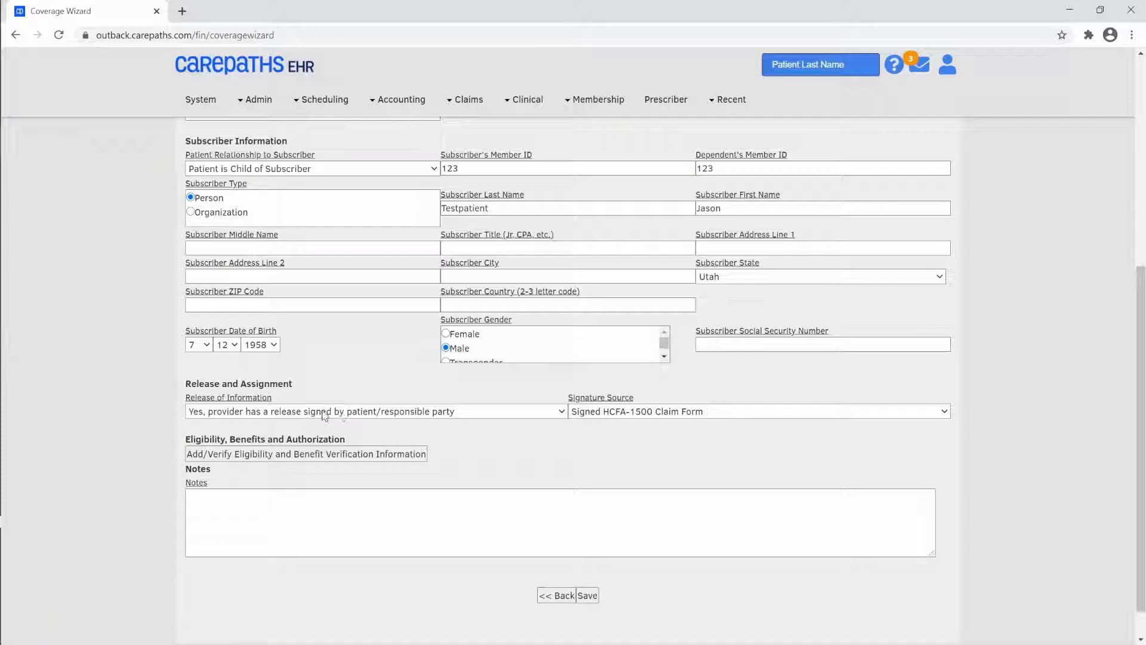
pyautogui.click(545, 416)
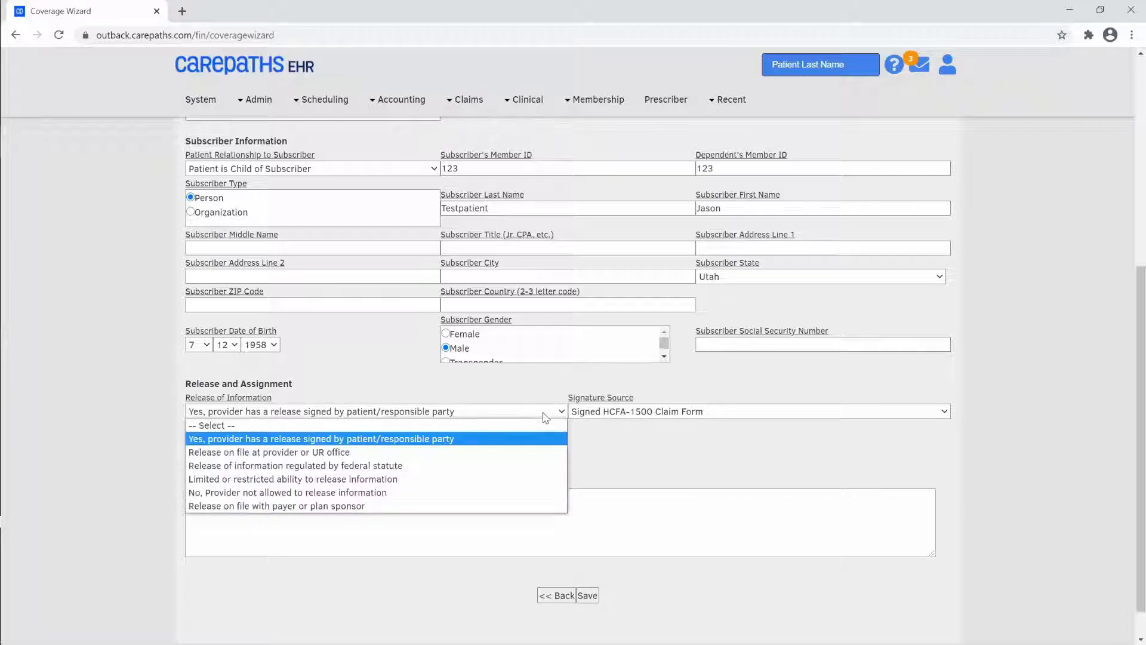
pyautogui.click(545, 417)
pyautogui.click(688, 416)
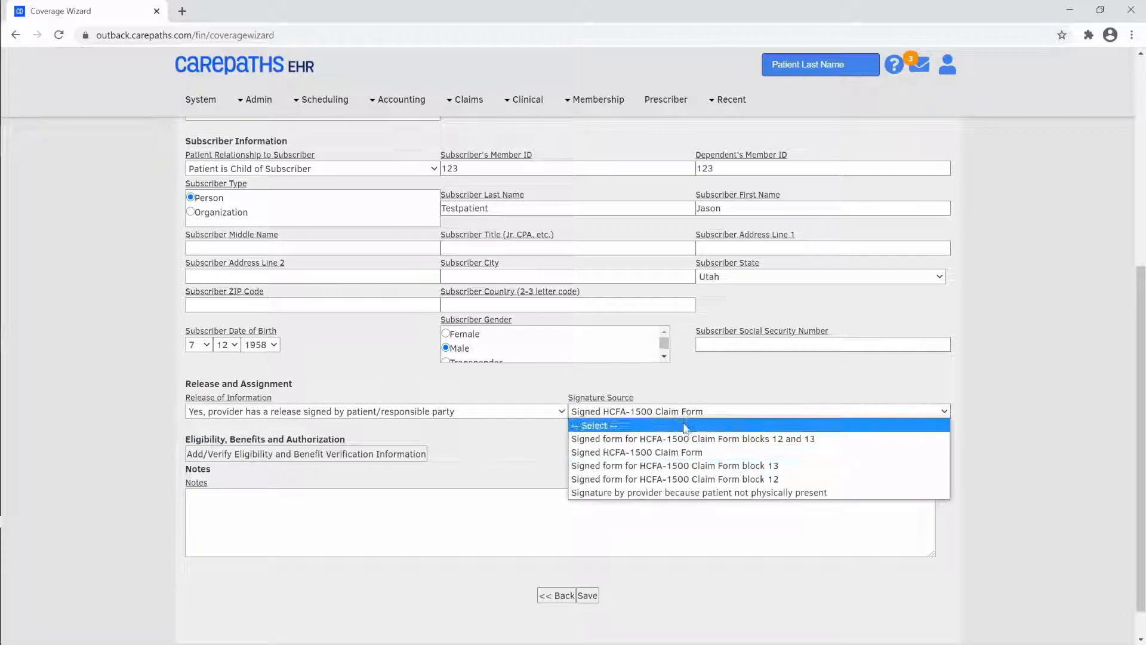
pyautogui.click(678, 453)
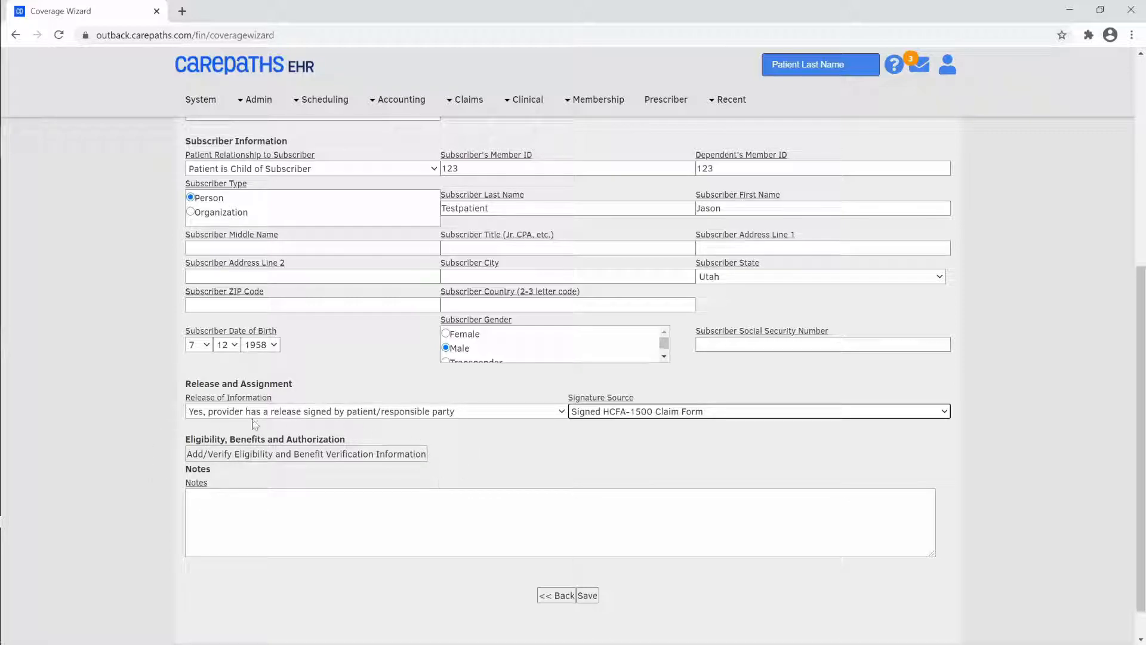
# Save the Aetna coverage and return to the patient's coverages list.
pyautogui.click(590, 598)
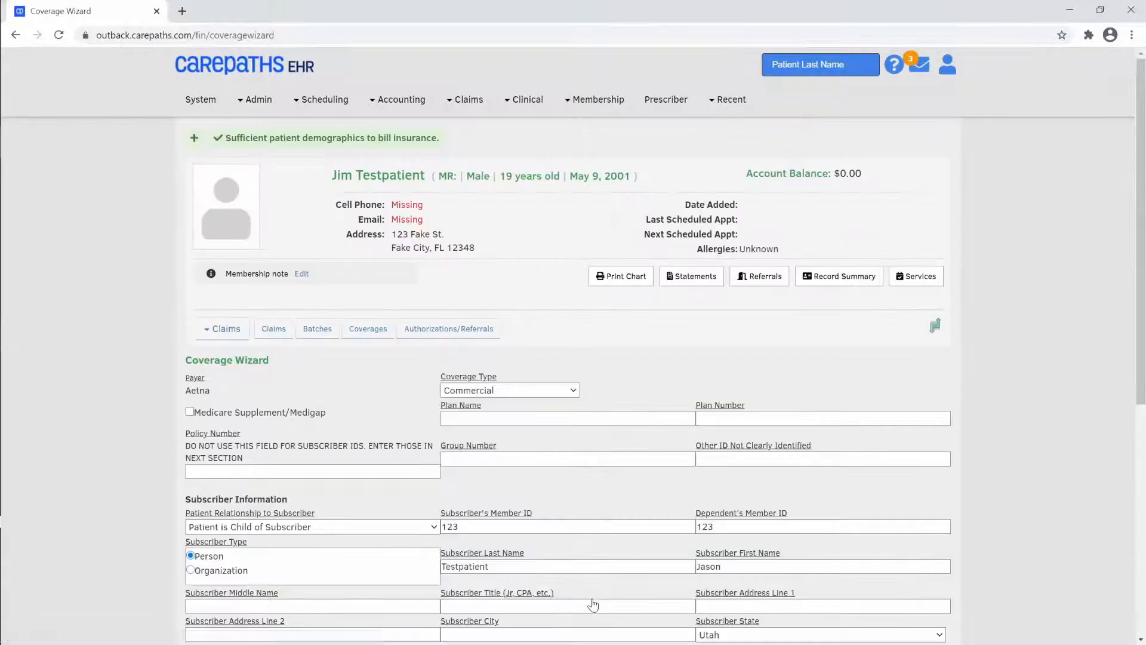
pyautogui.click(367, 332)
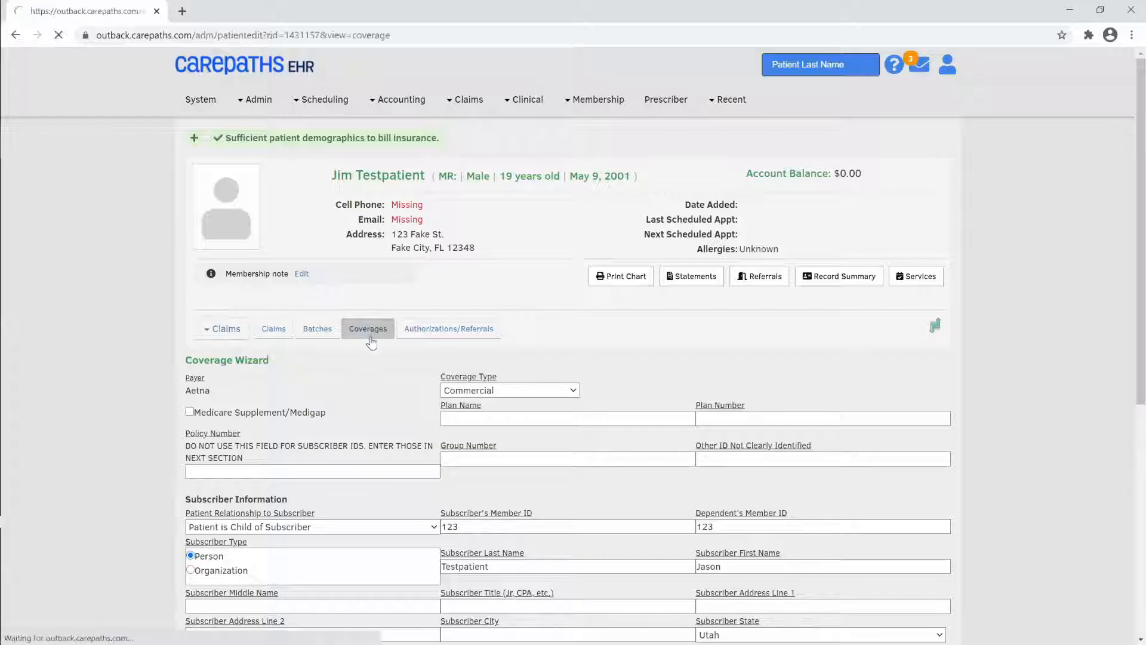